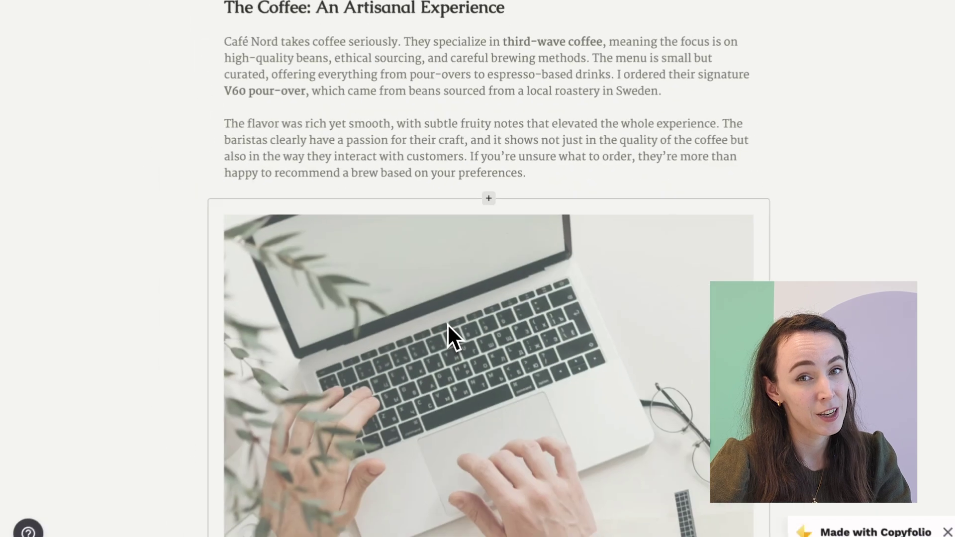
Step: Insert an image gallery block above the "Why Café Nord" section and a button block after the post's last paragraph
click(478, 83)
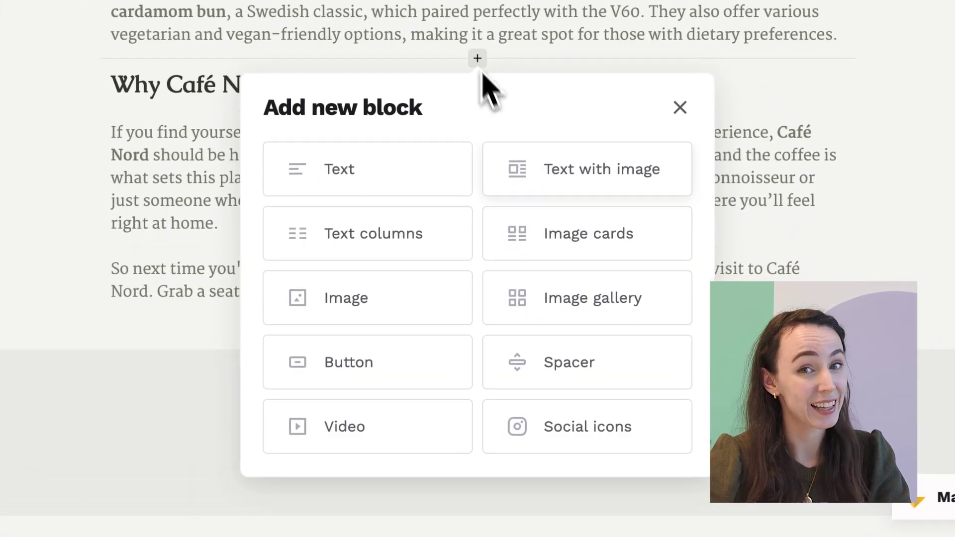
click(579, 302)
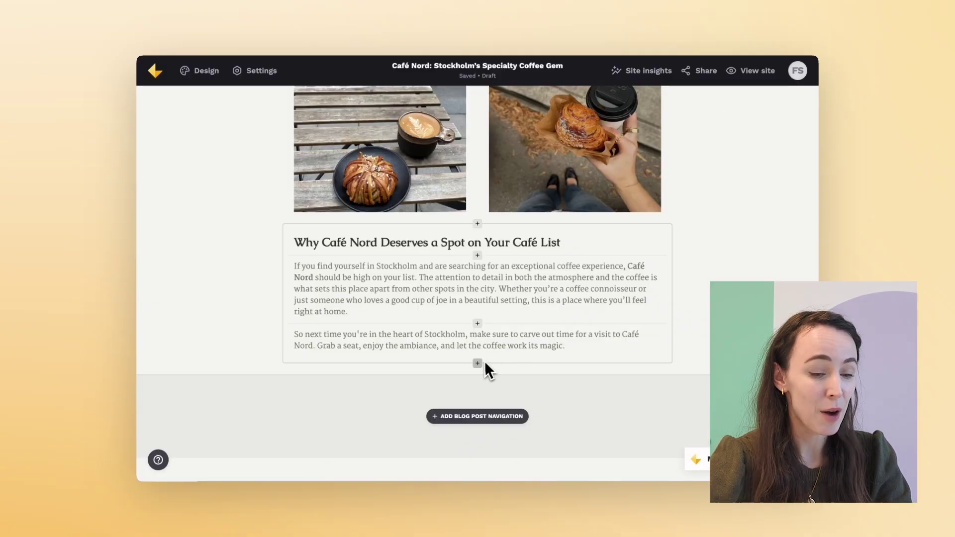
click(477, 363)
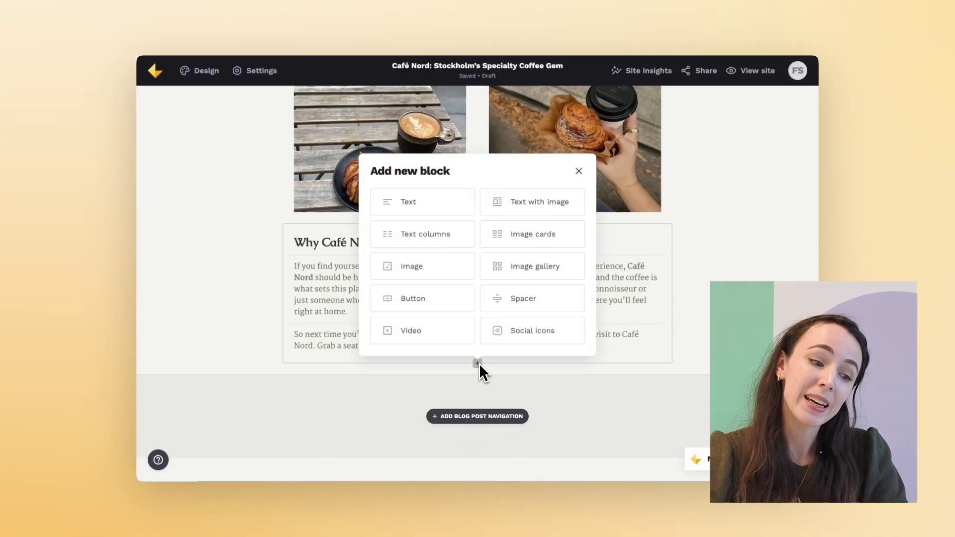
click(440, 299)
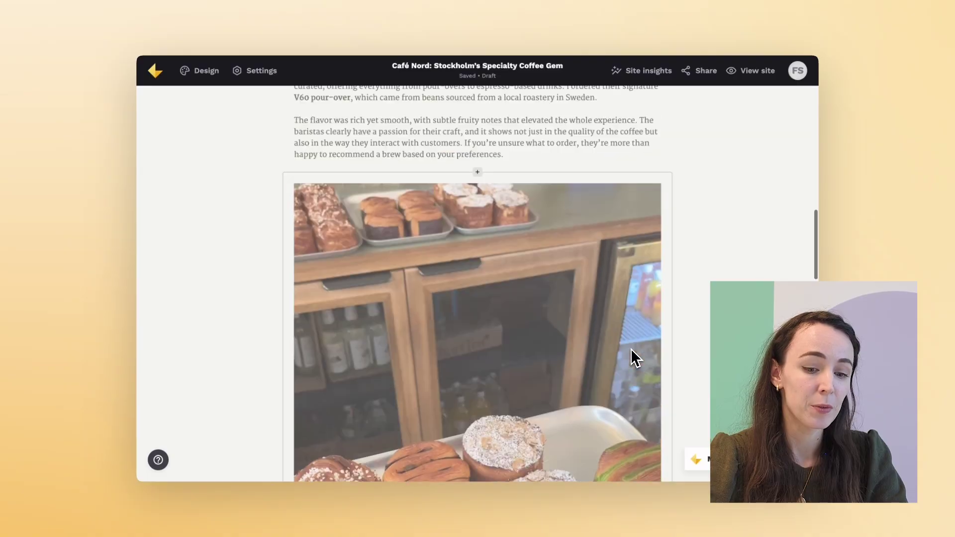
Step: Change the Café Nord blog post from draft to public
scroll(631, 348, up, 15)
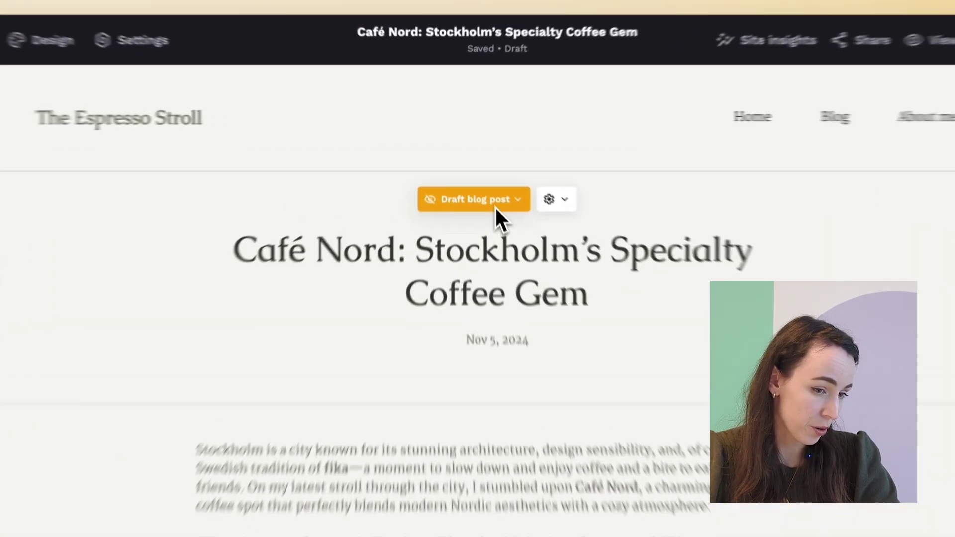
click(475, 169)
click(476, 194)
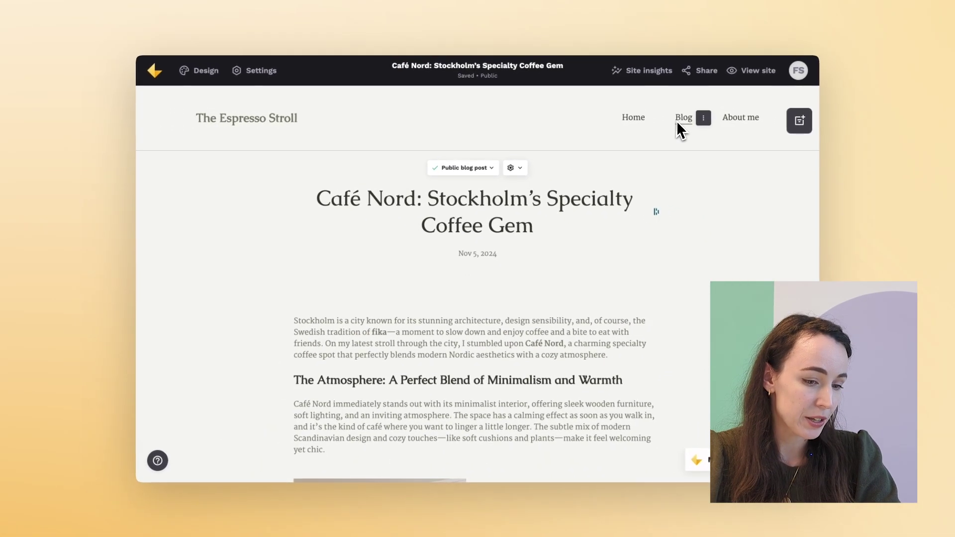
Step: Go to the Blog page and make the draft Copenhagen café post public
click(920, 116)
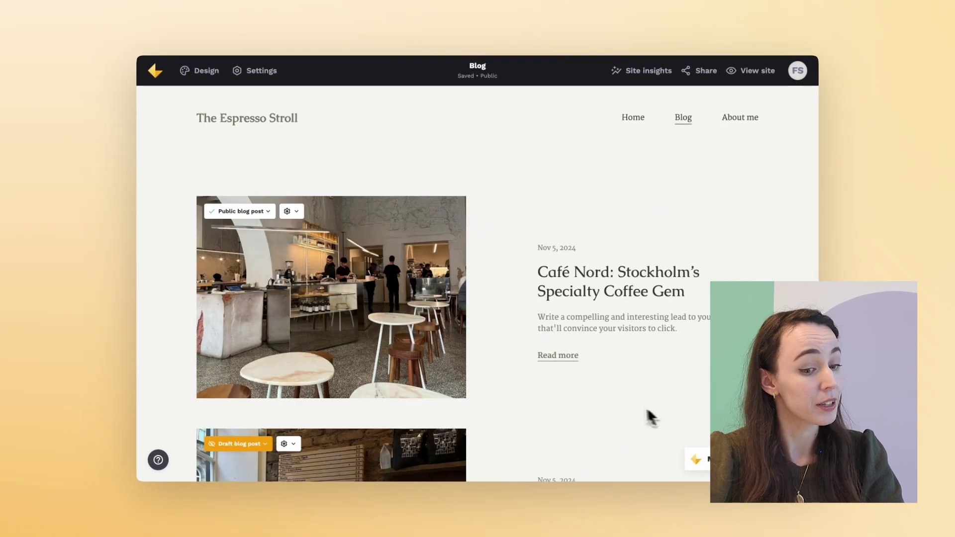
scroll(651, 418, down, 5)
click(259, 109)
click(257, 135)
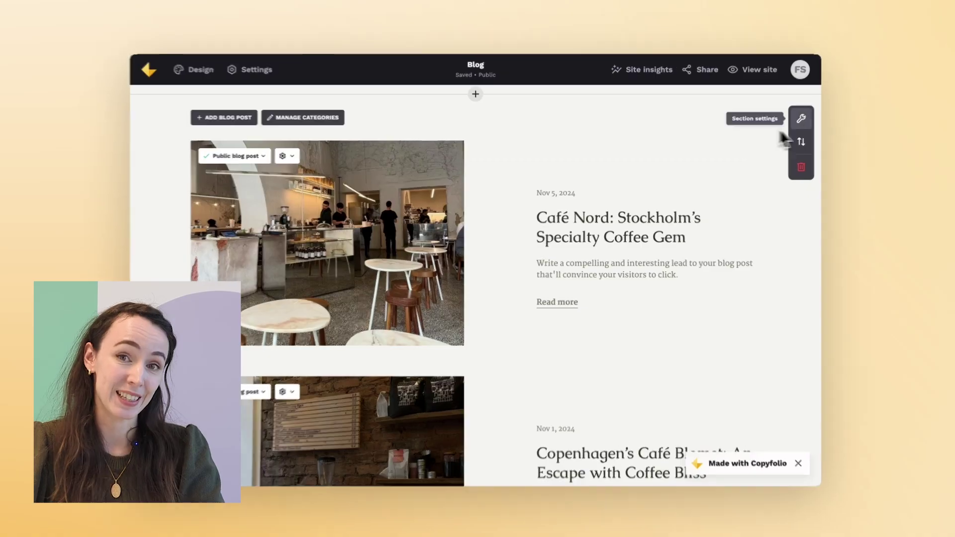
Step: Set the blog section's thumbnail shape to Square after trying the Alternating list layout and returning to Normal
click(800, 119)
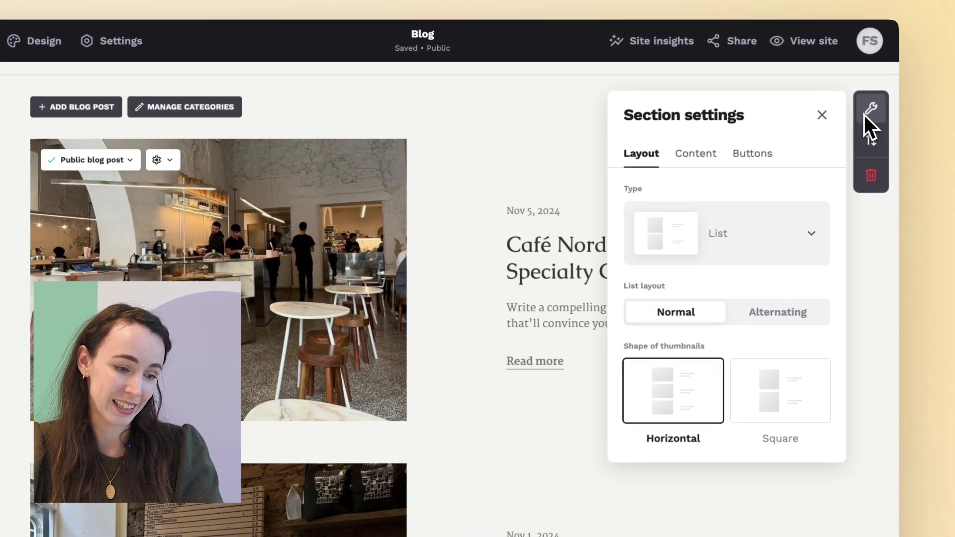
click(789, 317)
click(706, 318)
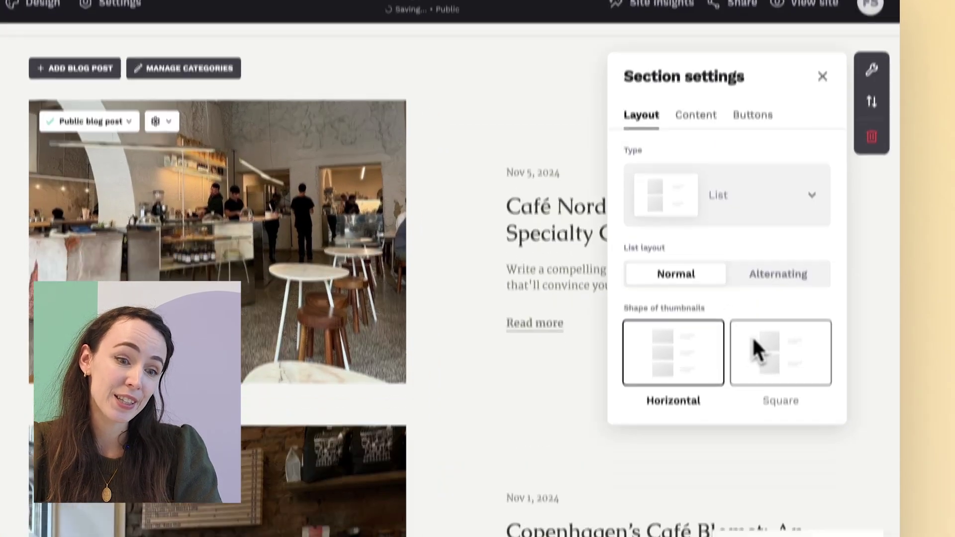
click(758, 386)
scroll(574, 389, down, 3)
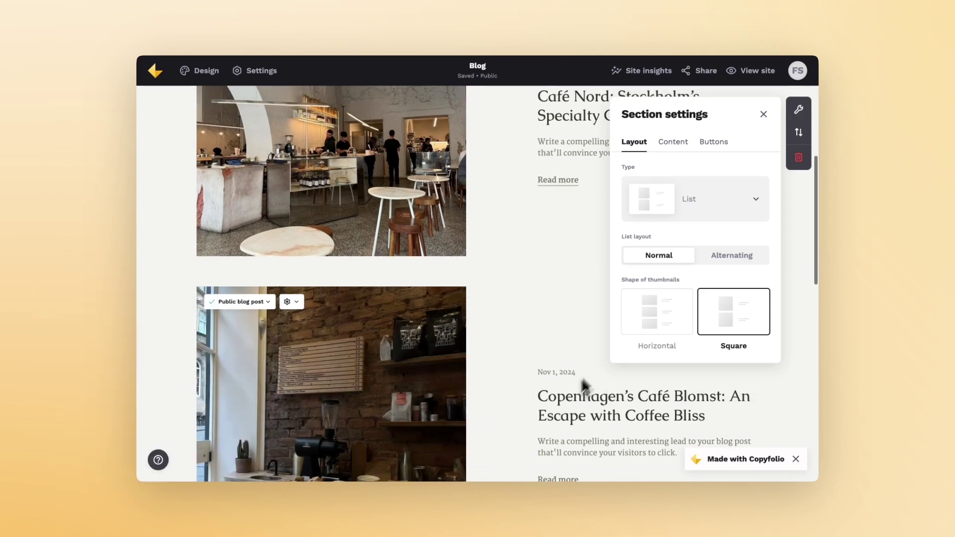
Step: Change the blog section's layout type to Grid after trying Simple list
click(708, 213)
click(706, 210)
click(743, 211)
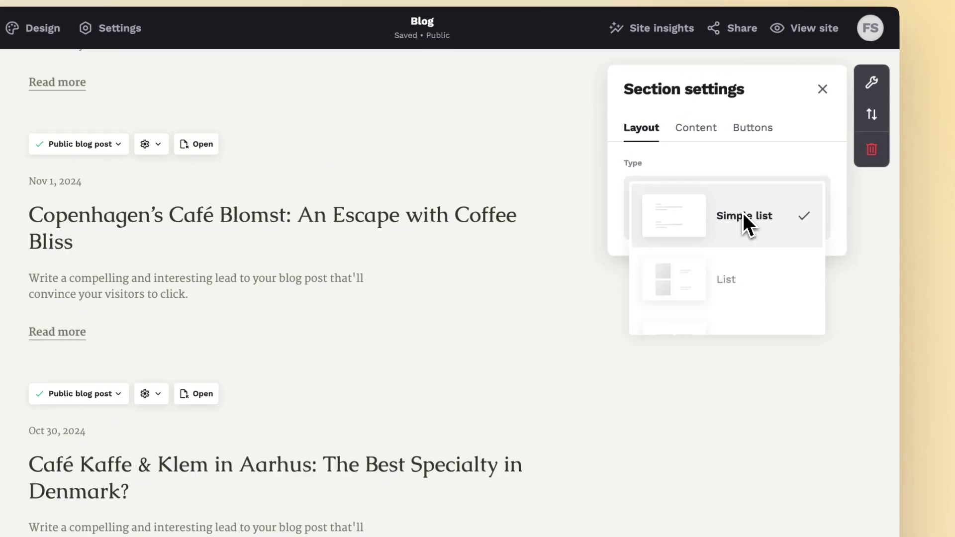
scroll(731, 269, down, 2)
click(749, 298)
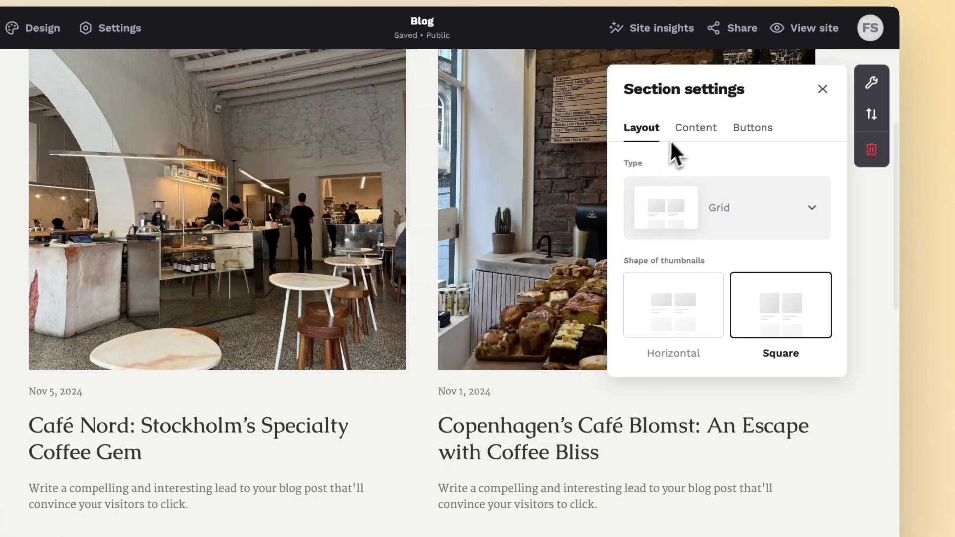
Step: Try the 05/11/2024 date format for the blog posts and switch back to the Nov 5, 2024 format
click(683, 130)
click(688, 273)
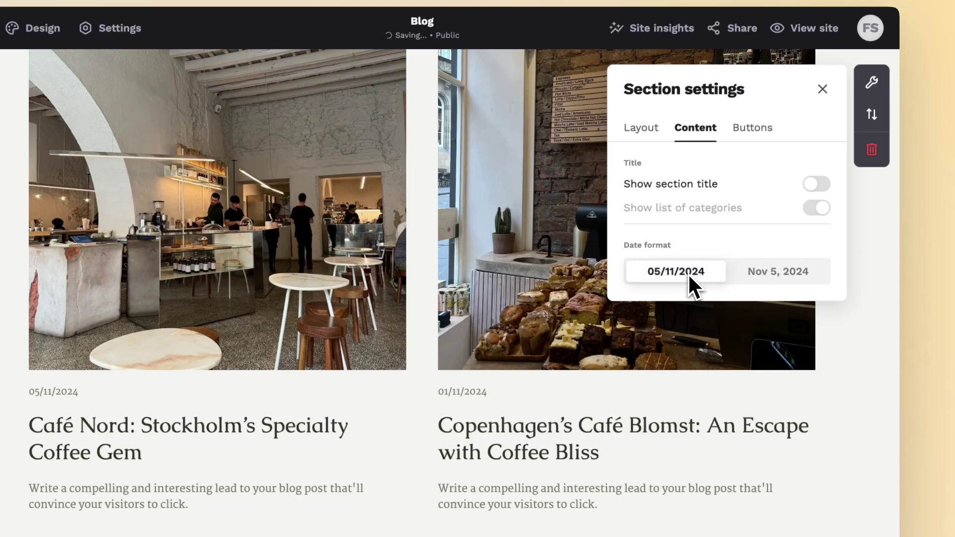
click(766, 269)
Step: Set the "Open post" button label to "Let's see" and replace the "Show more" label with text beginning "Che"
click(751, 127)
triple_click(684, 252)
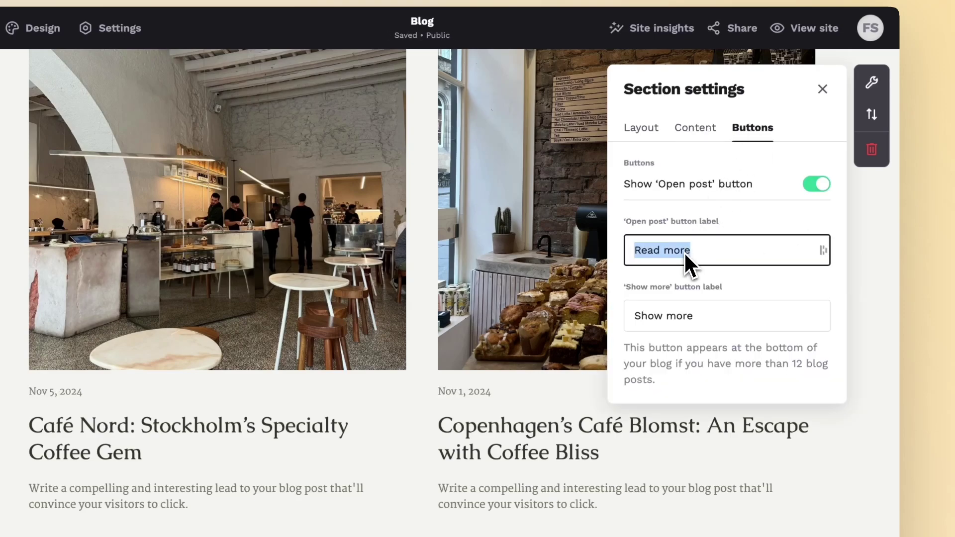
text(Let's see)
click(673, 314)
triple_click(673, 313)
text(Che)
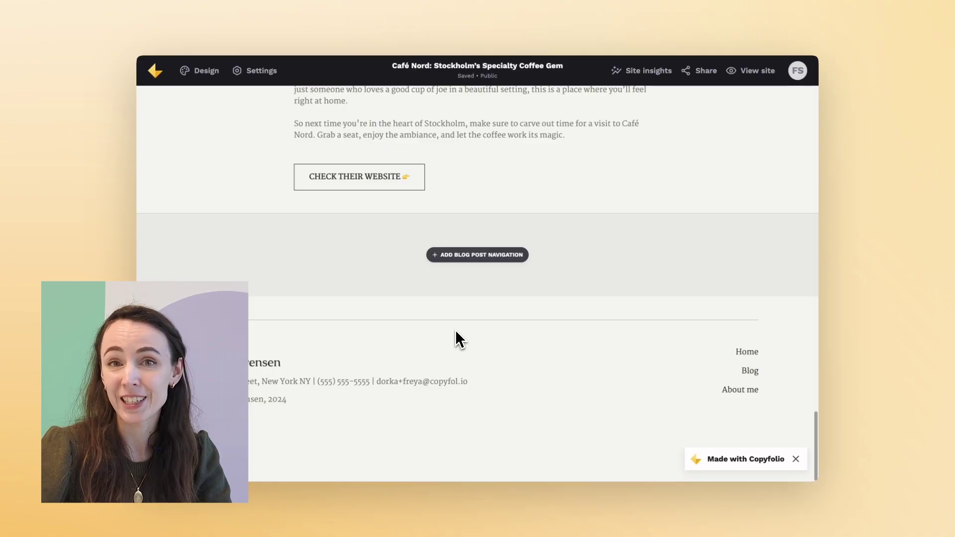
Step: Add blog post navigation below the Café Nord post and follow it to the Copenhagen café post
click(478, 256)
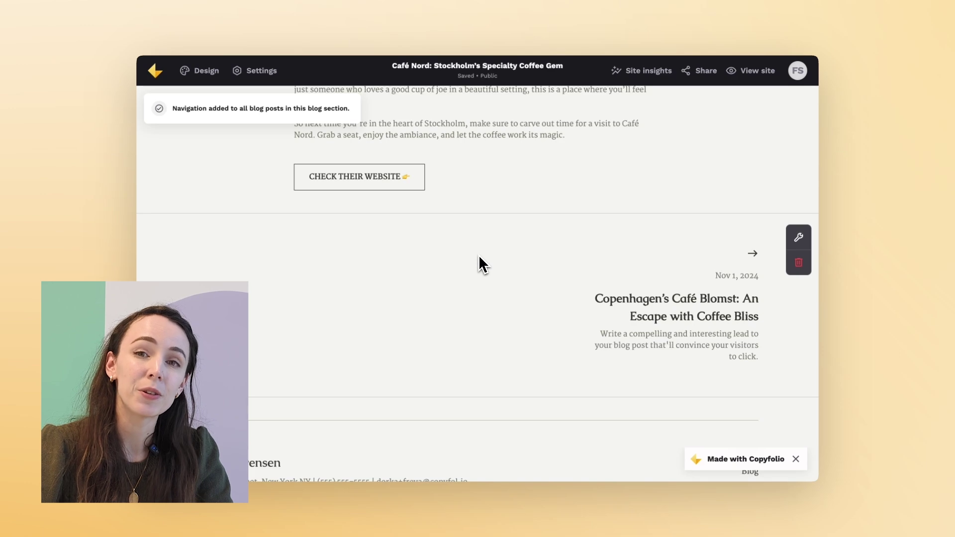
click(645, 300)
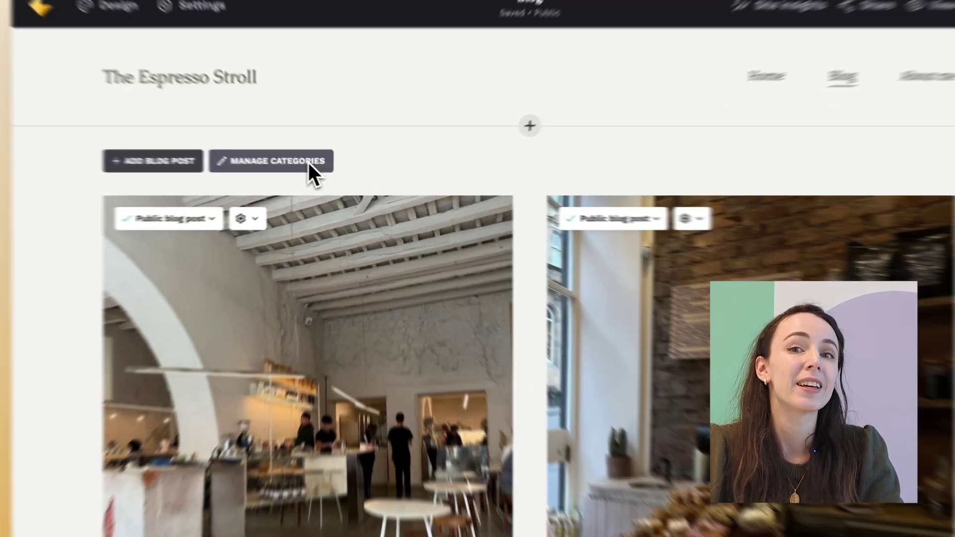
Step: Create two blog categories named Sweden and Denmark on the Blog page
click(332, 175)
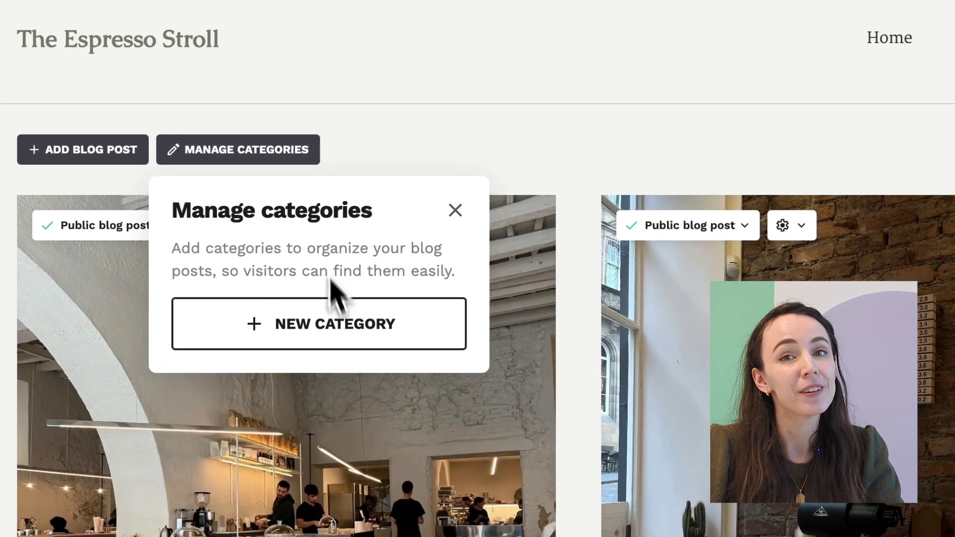
click(338, 321)
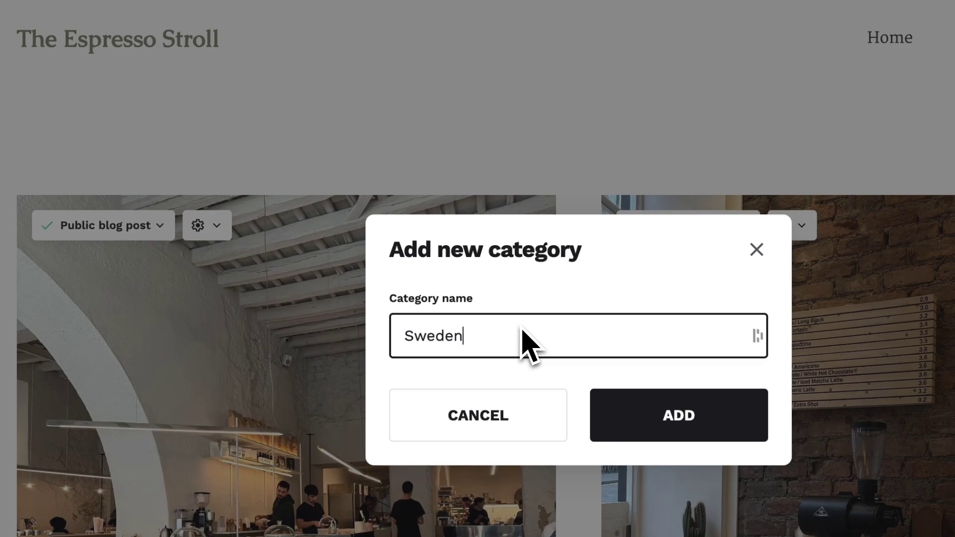
click(609, 401)
click(281, 180)
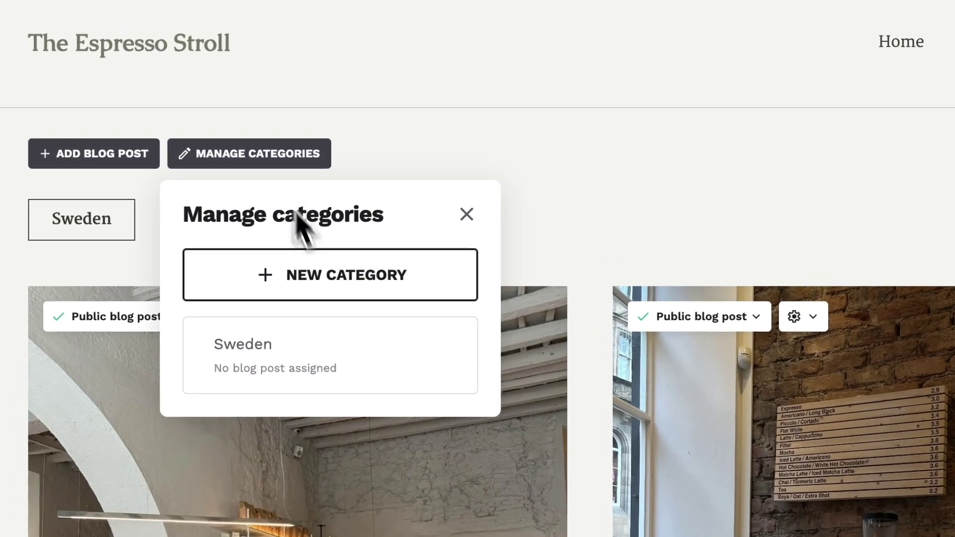
click(338, 276)
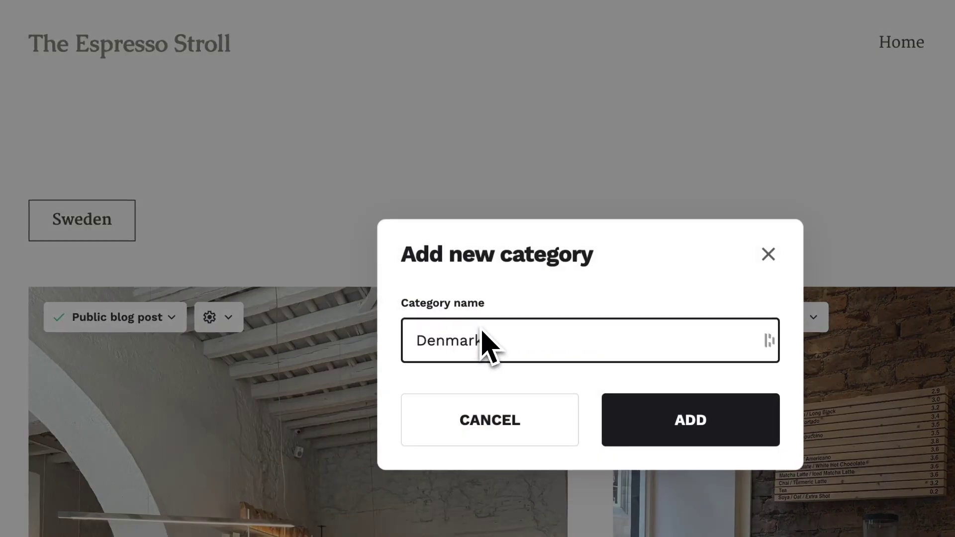
click(609, 398)
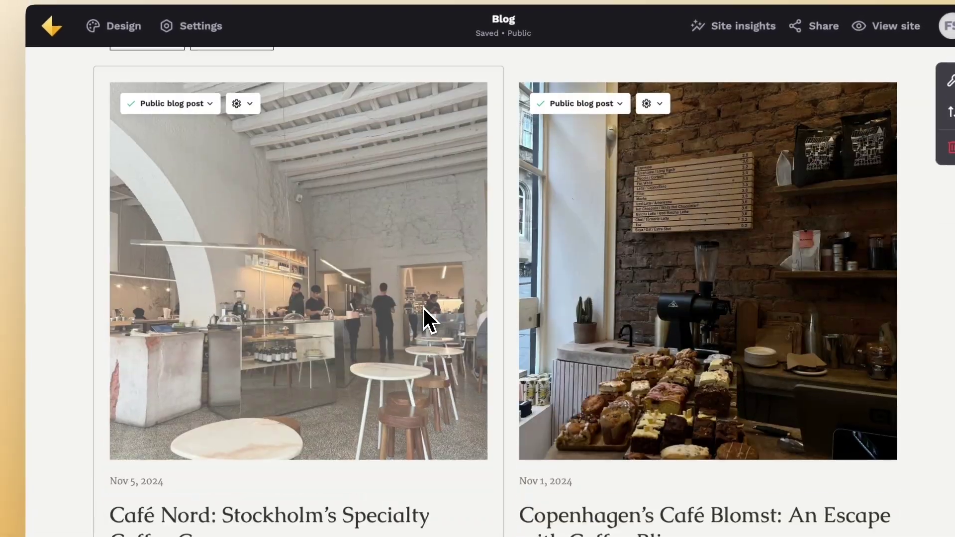
Step: Assign the Café Nord post to the Sweden category and save
click(245, 104)
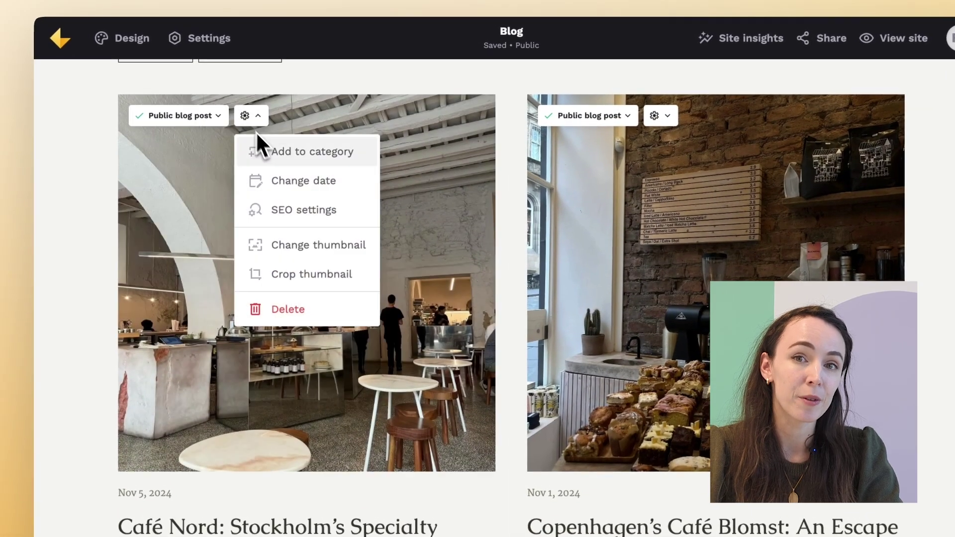
click(271, 152)
click(393, 283)
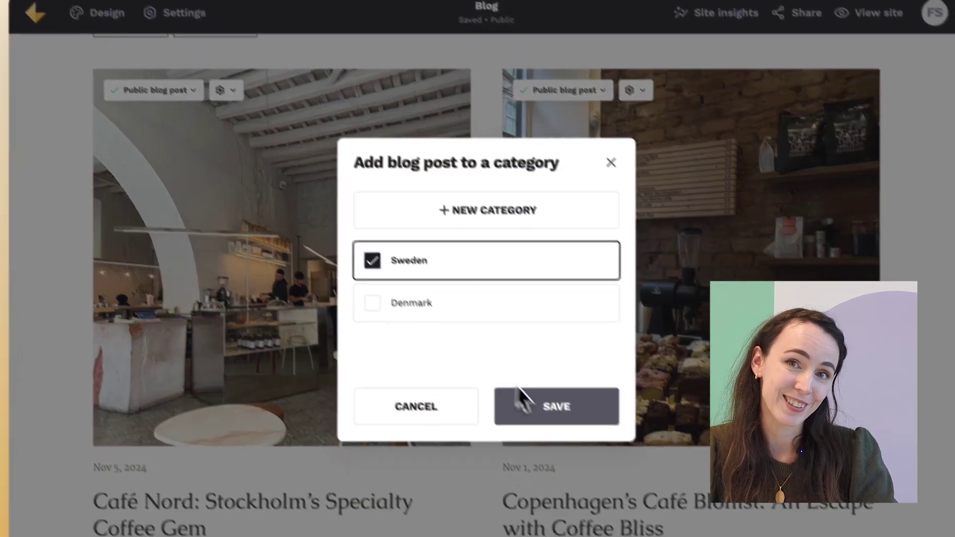
click(521, 396)
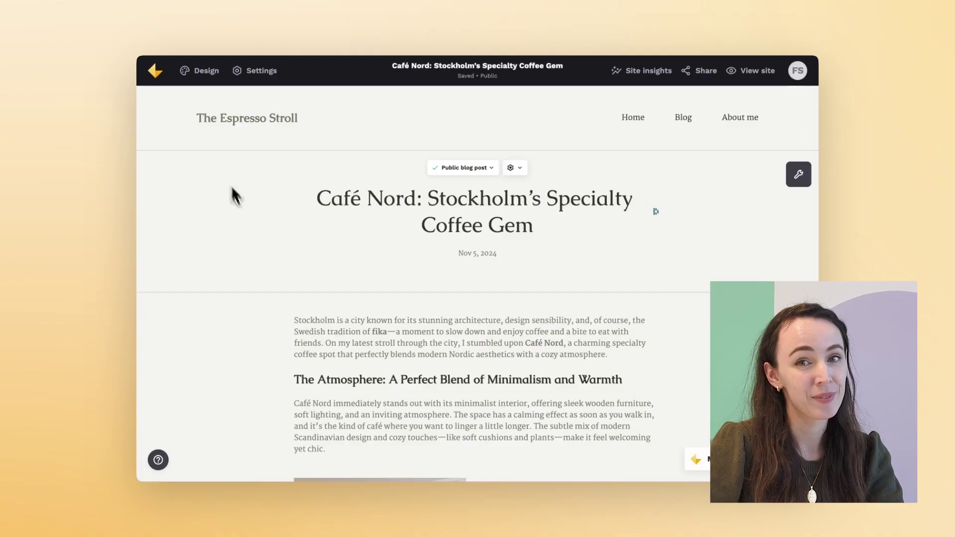
Step: Open the site's color design settings and preview several light color presets on the Café Nord post
click(194, 71)
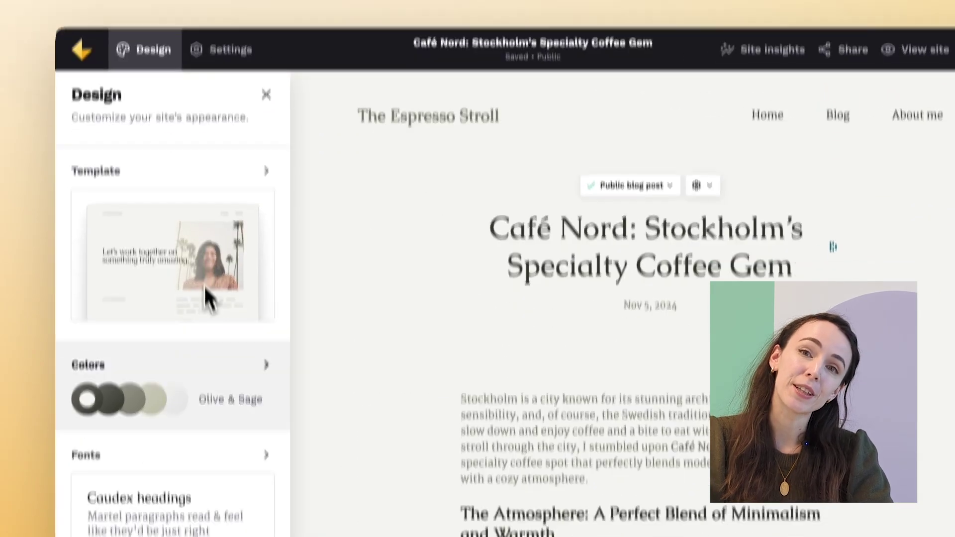
click(216, 380)
click(228, 186)
scroll(221, 272, down, 5)
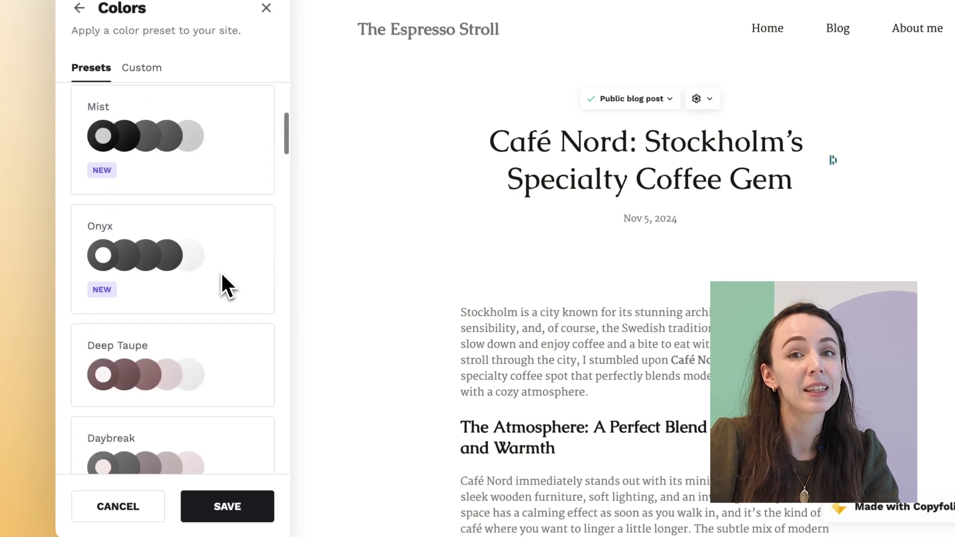
scroll(221, 273, down, 1)
click(219, 309)
scroll(219, 309, down, 5)
click(214, 285)
scroll(214, 284, down, 6)
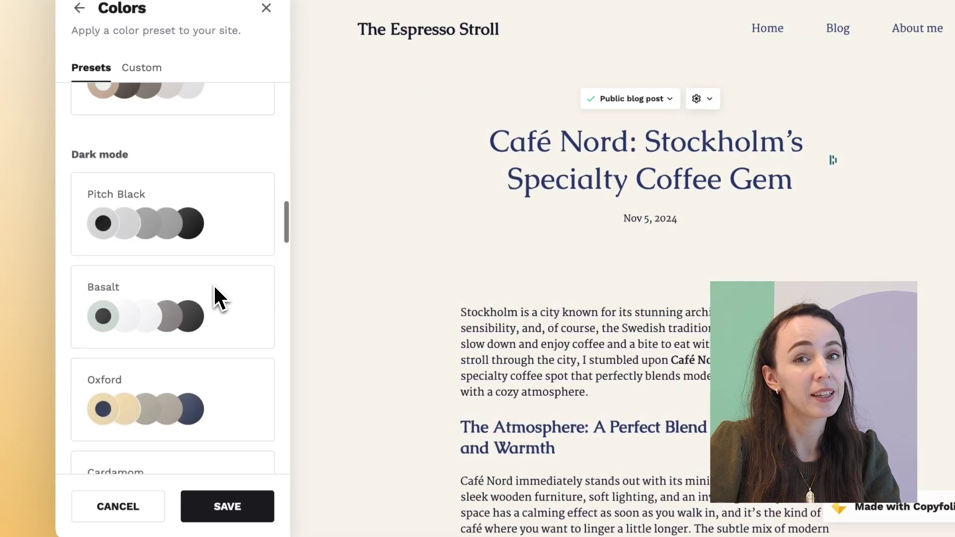
Step: Preview dark mode color presets on the site, including Basalt and Espresso
click(215, 287)
scroll(216, 306, down, 4)
click(220, 301)
scroll(221, 296, down, 6)
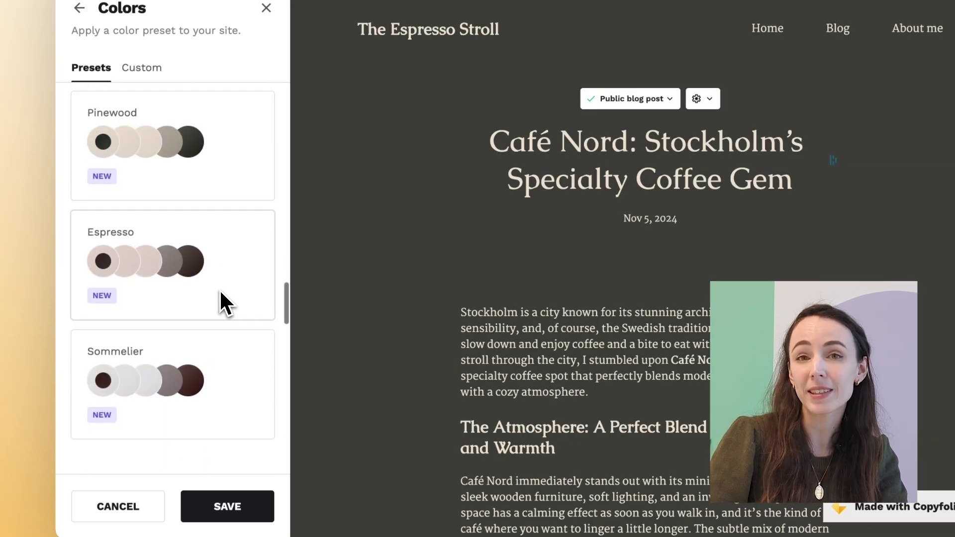
click(220, 293)
Step: Select the Mushroom color preset for the site and save it
scroll(221, 319, down, 6)
click(216, 328)
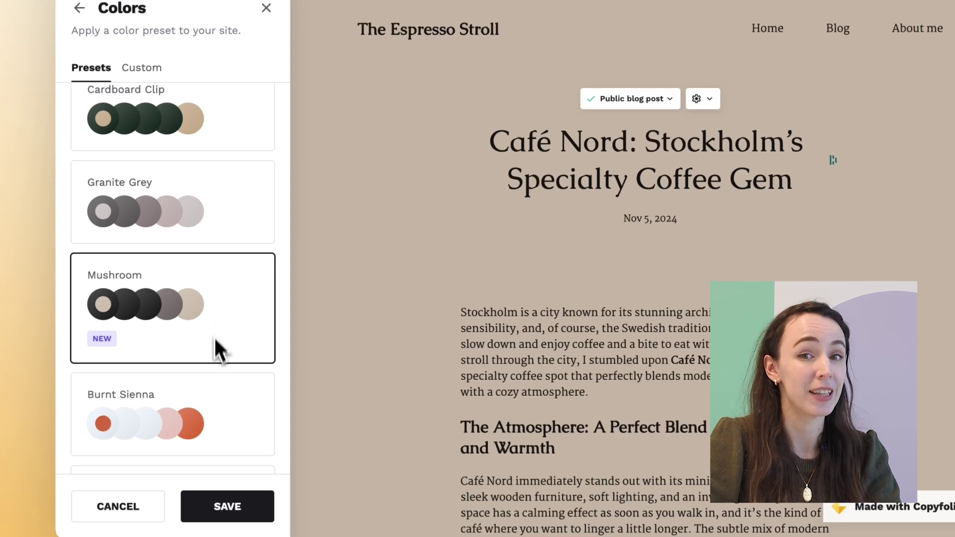
click(231, 507)
Step: Set the site's custom main color to brown #50371B and give the headings the fourth matching shade
click(148, 70)
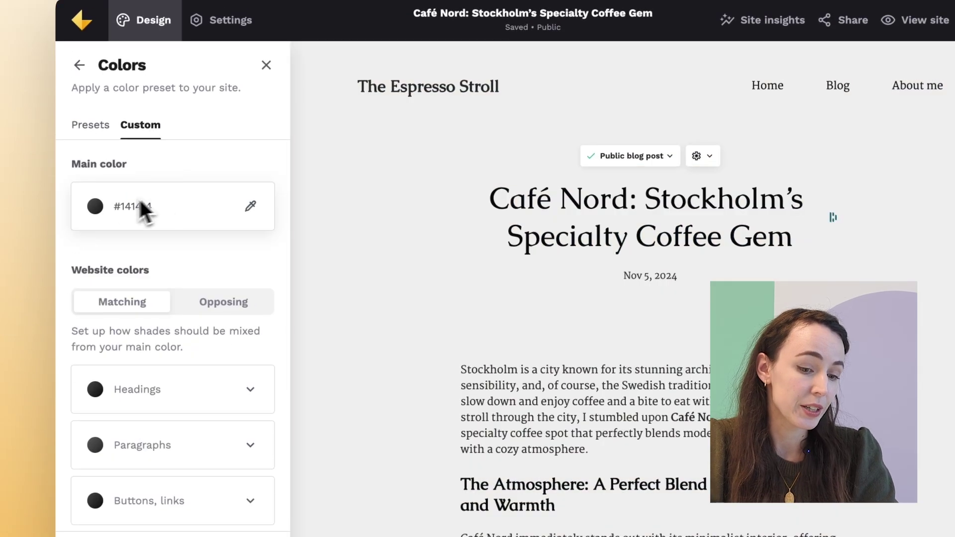
click(121, 207)
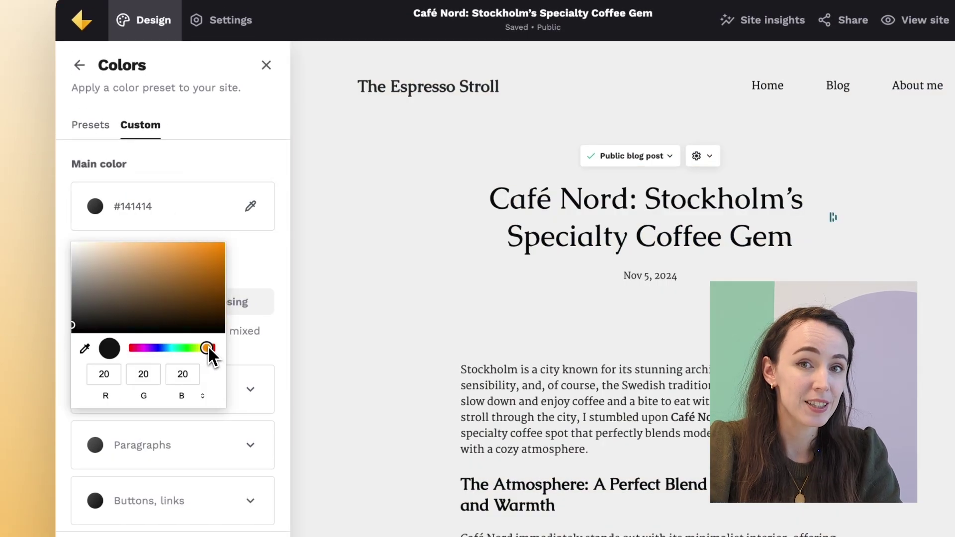
click(264, 284)
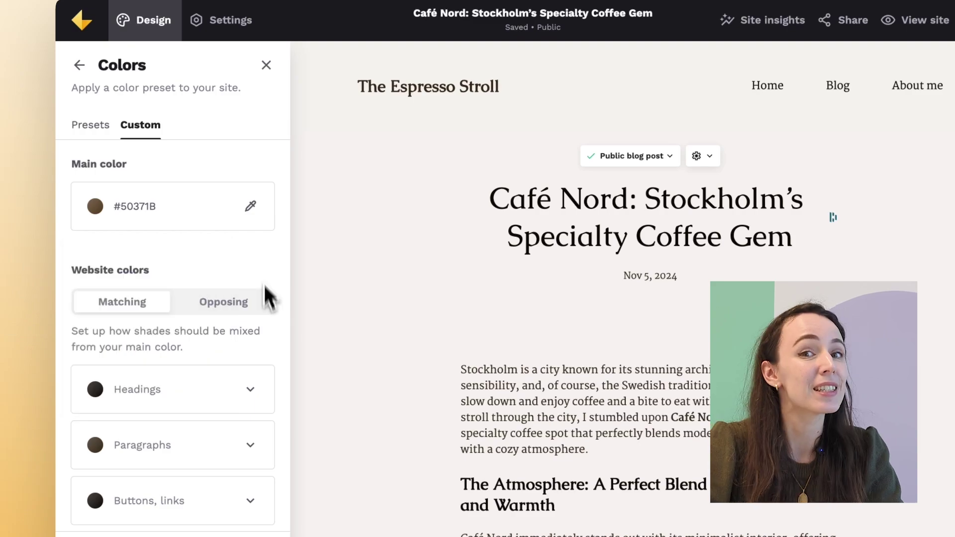
click(250, 389)
click(171, 318)
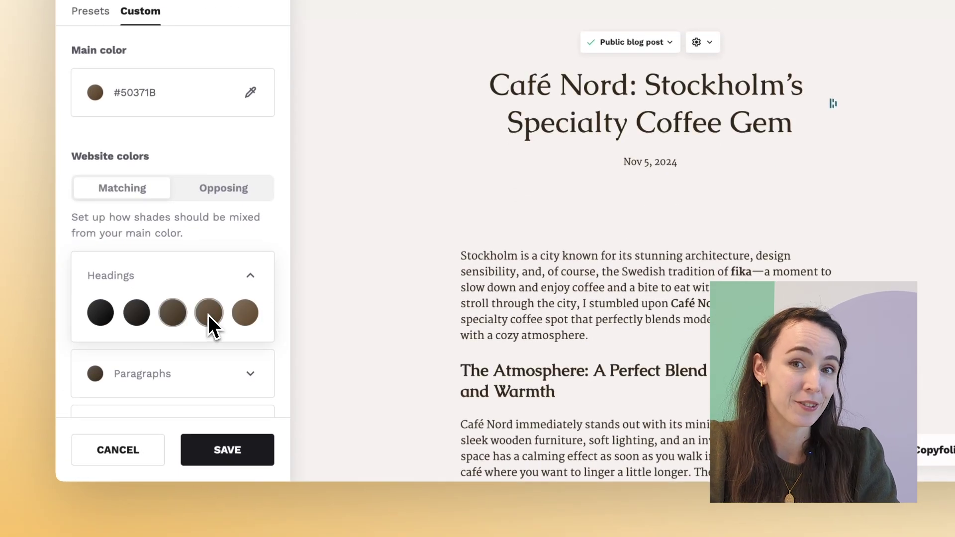
click(209, 315)
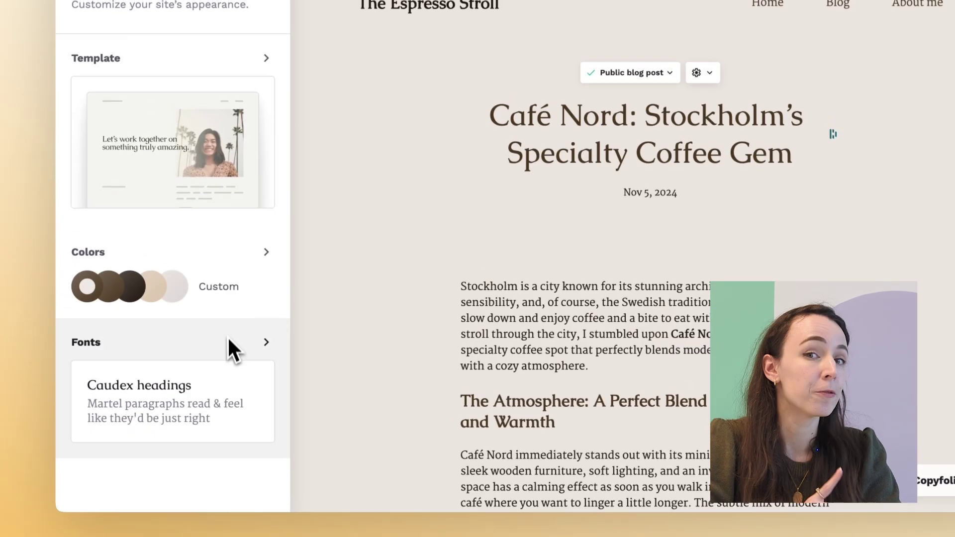
Step: Open the site's font settings and preview several font sets on the post, including Sora, Cormorant Infant and Melodrama headings
click(228, 338)
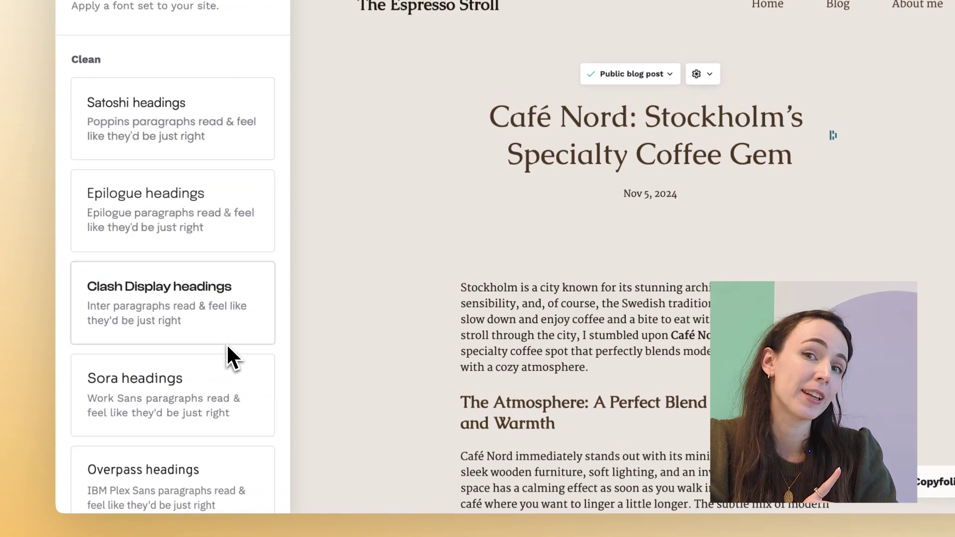
click(217, 190)
scroll(209, 224, down, 5)
click(209, 218)
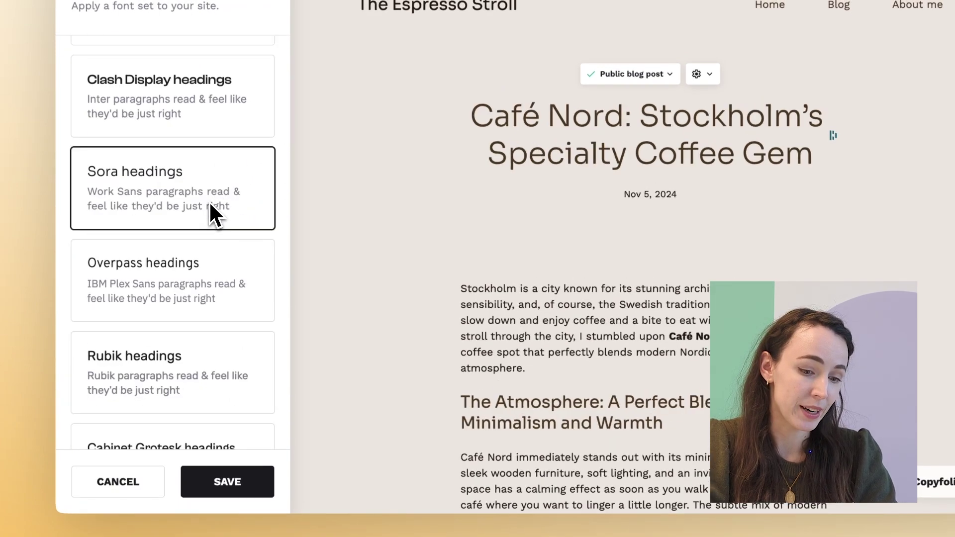
scroll(209, 202, down, 4)
click(192, 348)
scroll(191, 344, down, 5)
click(191, 343)
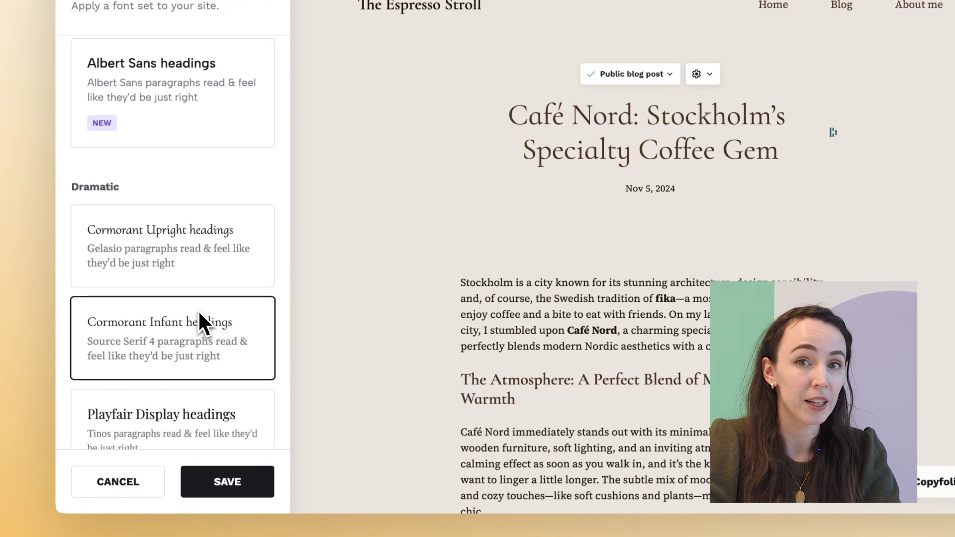
scroll(198, 321, down, 5)
click(196, 321)
Step: Choose the Classic font set with Gambetta headings and Albert Sans paragraphs for the site
scroll(197, 298, down, 4)
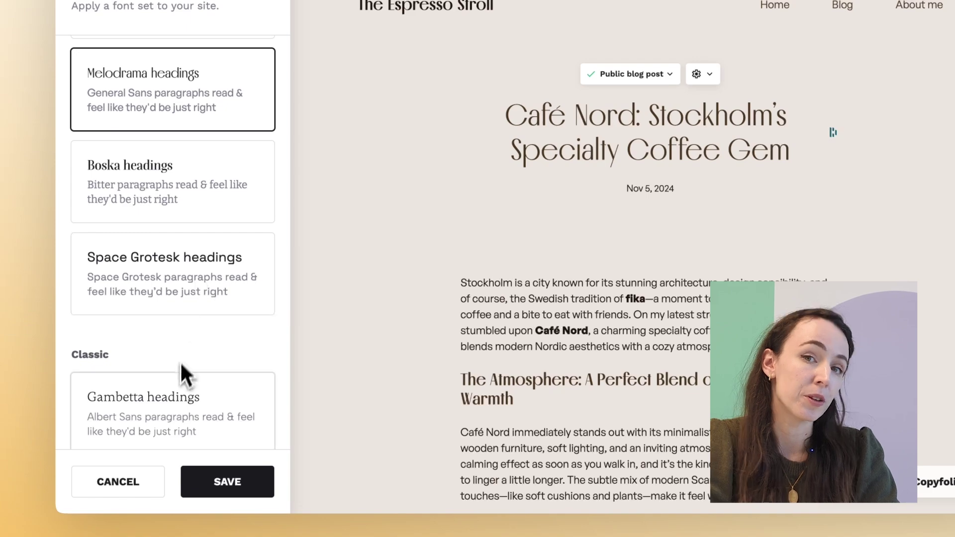
click(177, 412)
scroll(177, 413, down, 5)
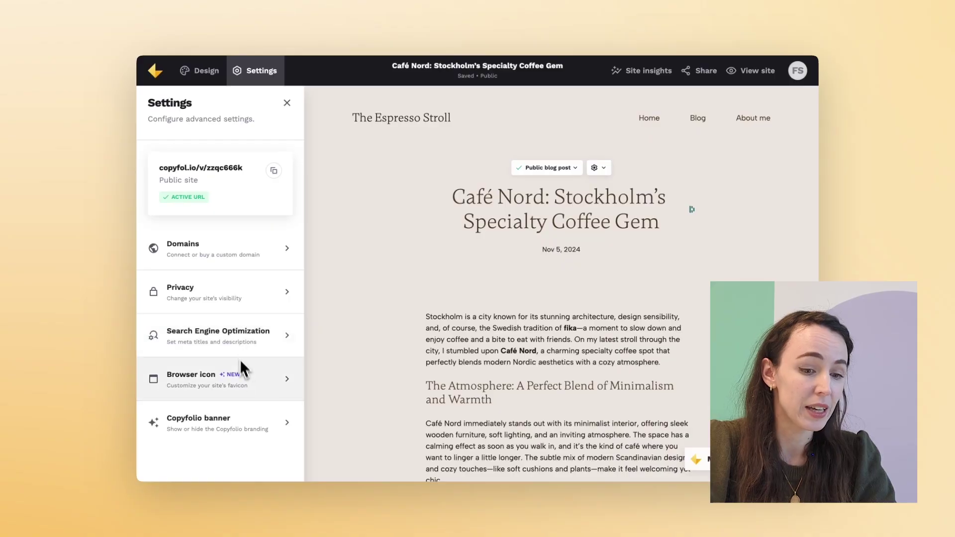
Step: Set the site's browser icon to the Circle preset and save it
click(241, 364)
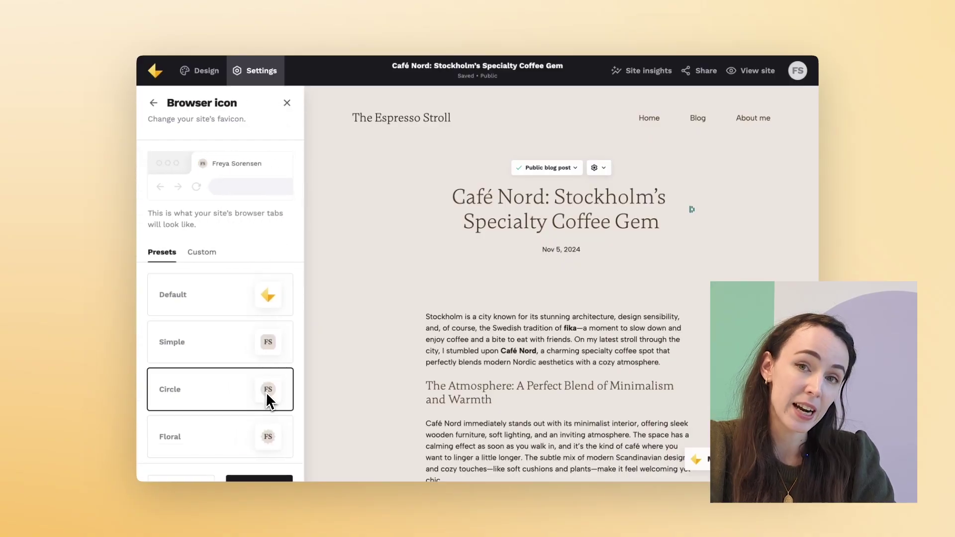
click(266, 392)
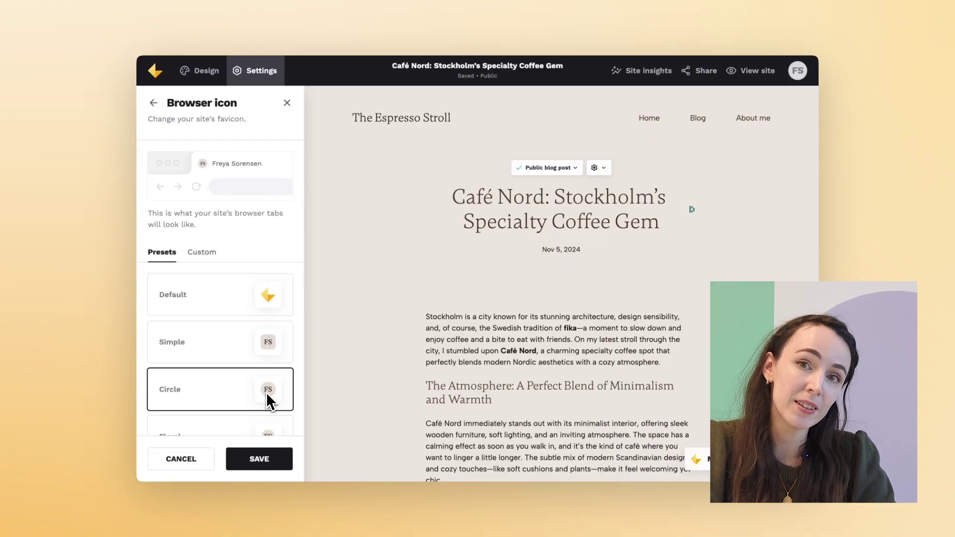
click(256, 461)
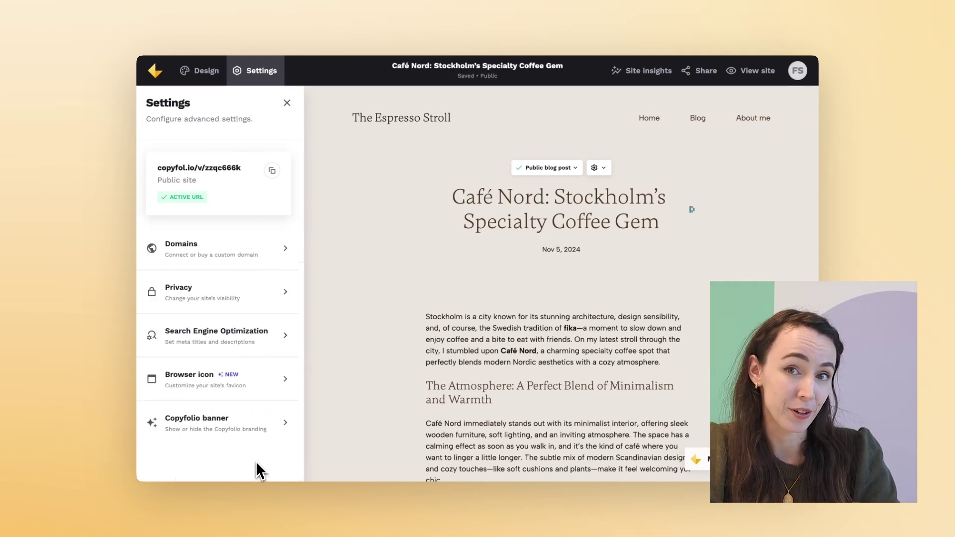